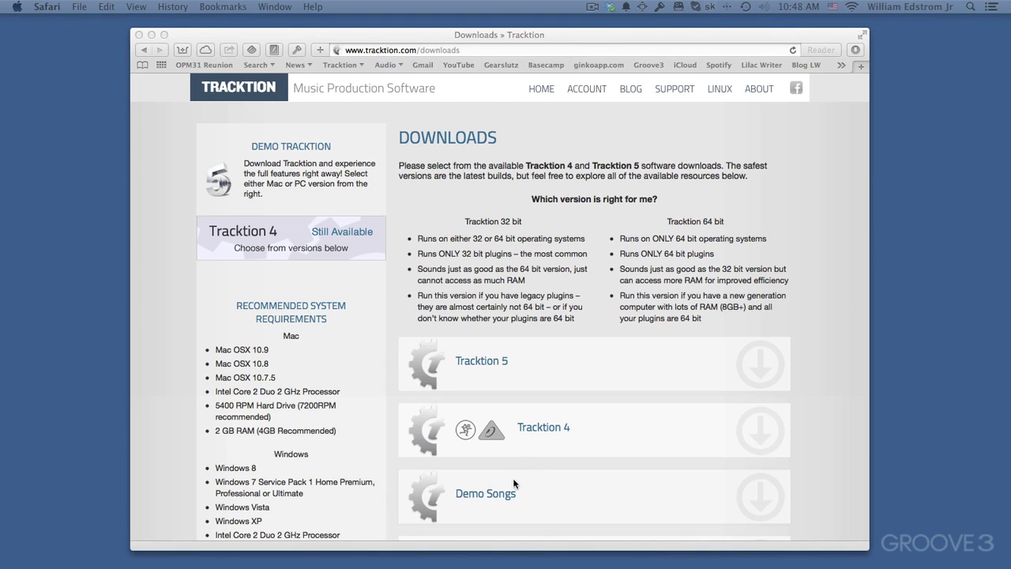
# Expand Demo Songs on tracktion.com/downloads, download the three demo sessions, and minimise Safari.
pyautogui.click(469, 505)
pyautogui.scroll(-4, 500, 498)
pyautogui.scroll(-1, 501, 498)
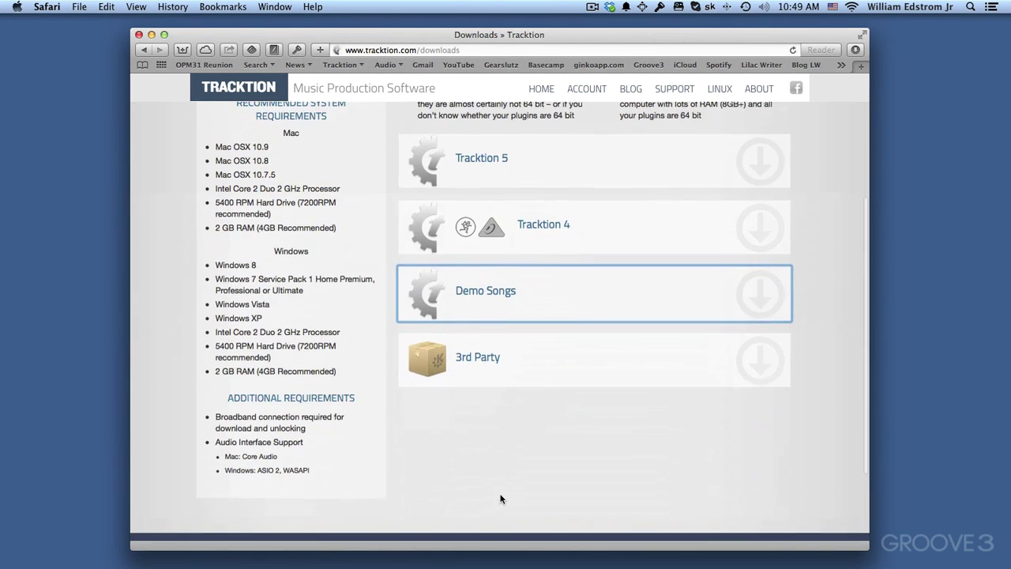
pyautogui.click(760, 307)
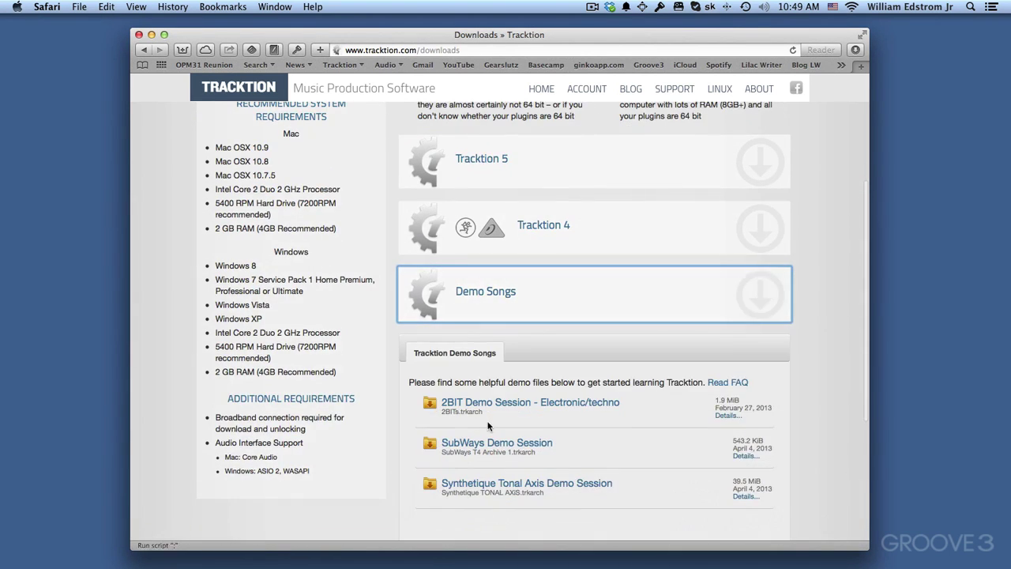
pyautogui.scroll(-2, 493, 333)
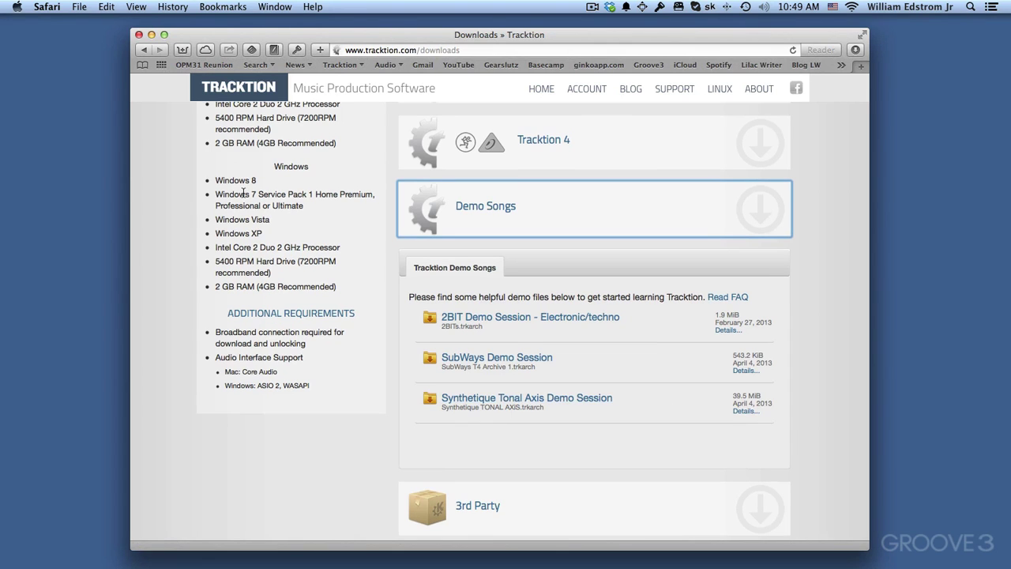
pyautogui.click(152, 36)
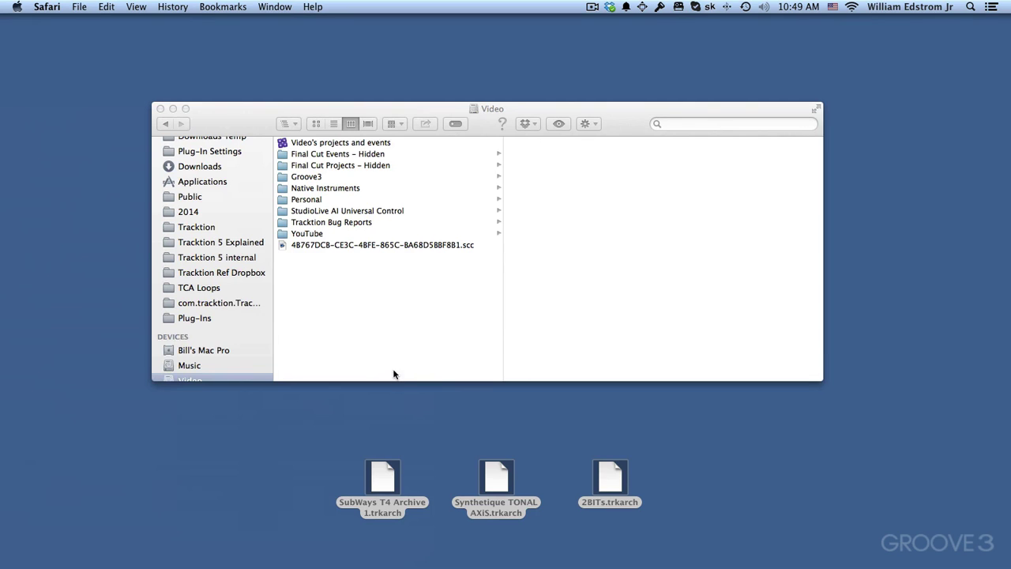
# Show the Music drive's folders in Finder, including Downloads, Loops and Studio One.
pyautogui.click(197, 364)
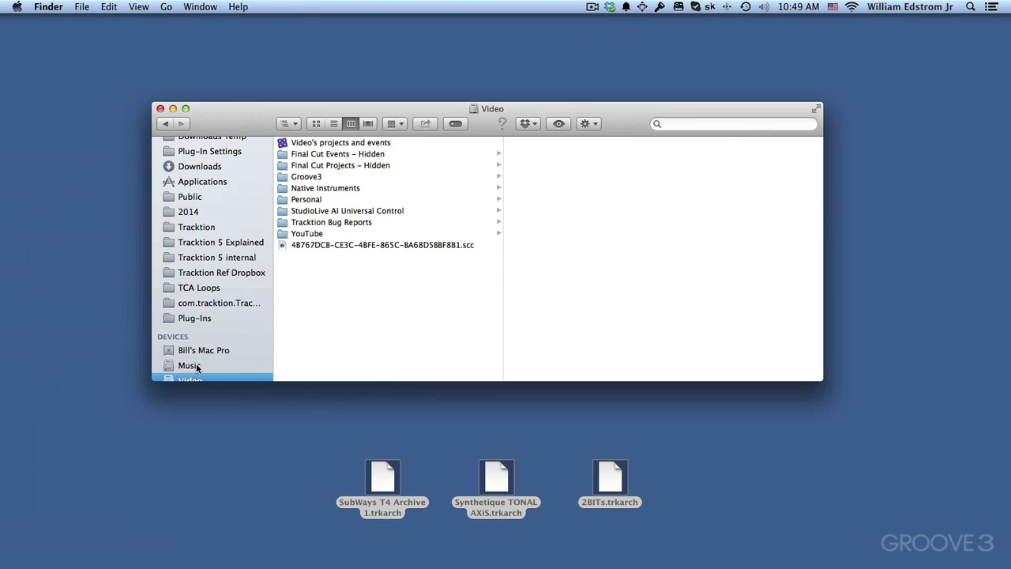
pyautogui.click(197, 365)
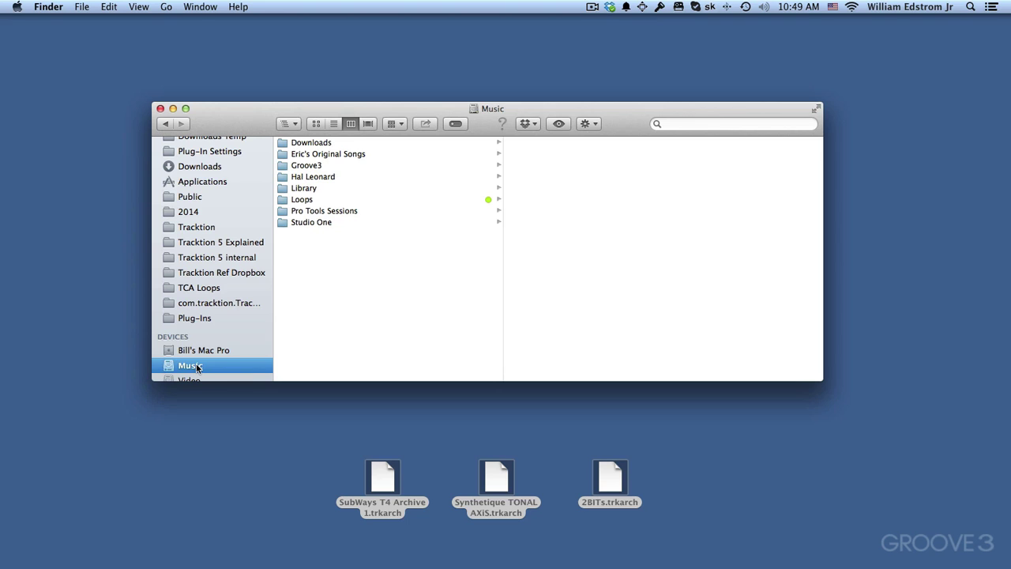
pyautogui.scroll(3, 209, 270)
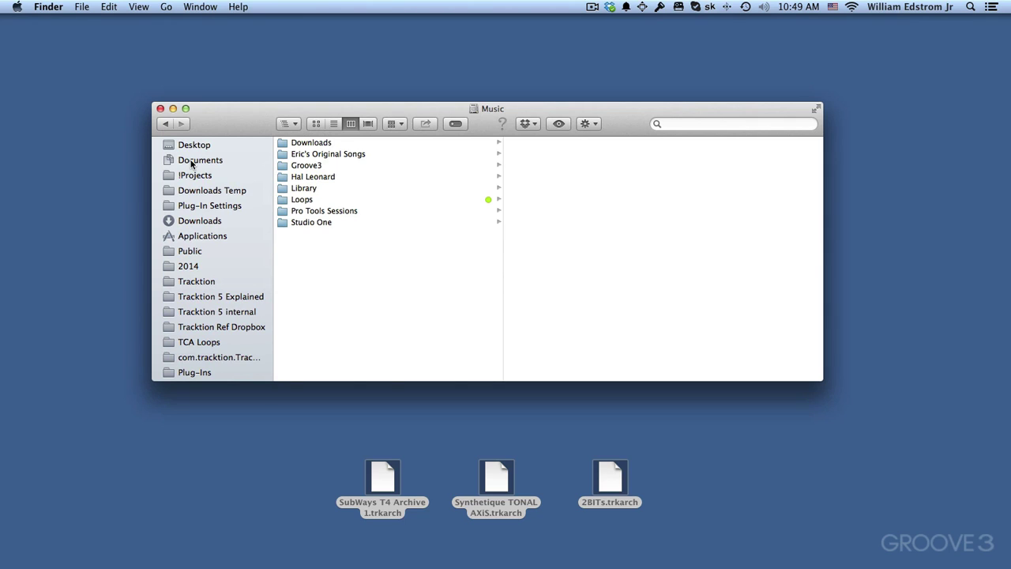
pyautogui.scroll(-8, 191, 163)
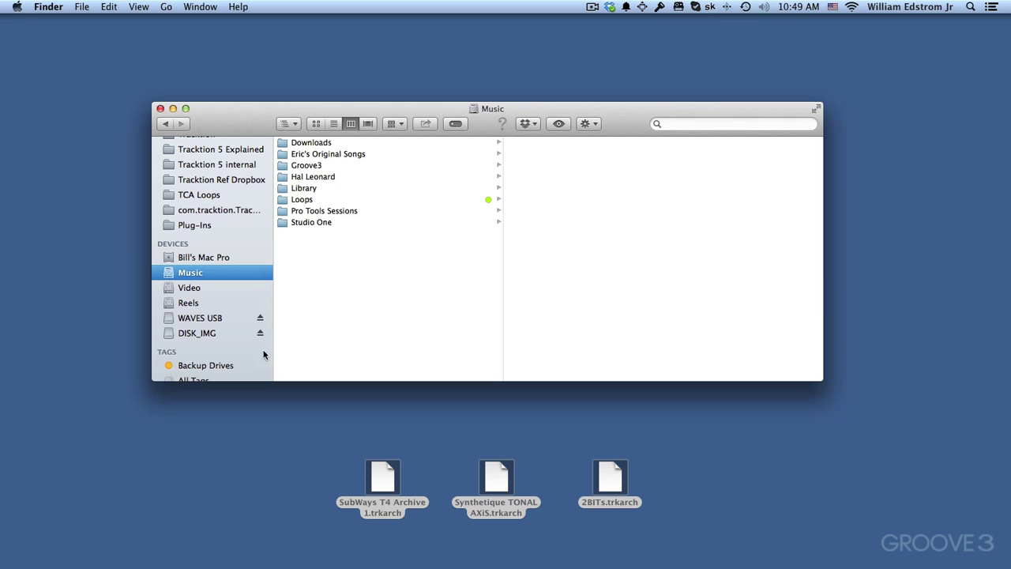
pyautogui.scroll(-1, 221, 316)
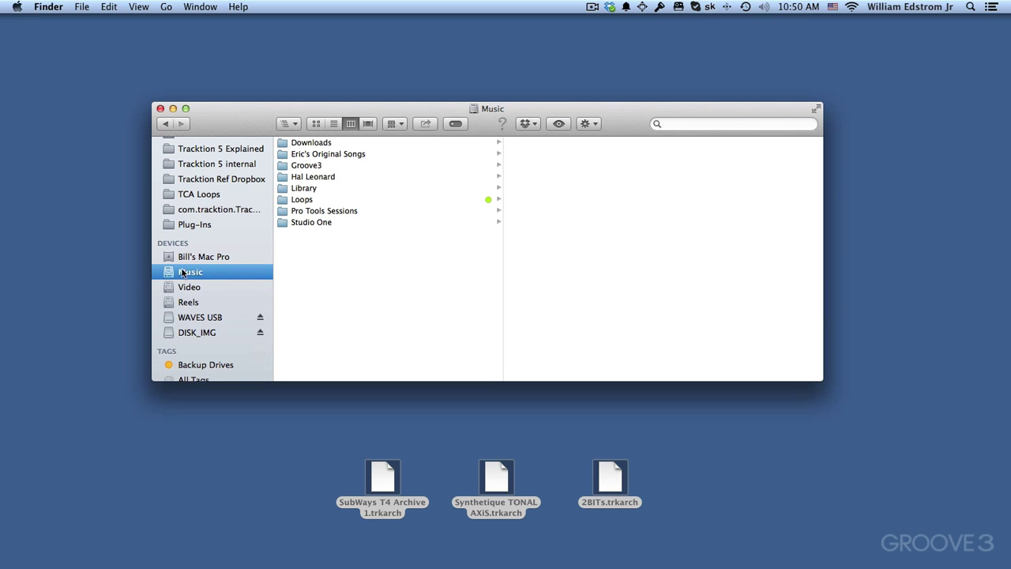
# Create a new folder named Tracktion on the Music drive.
pyautogui.rightClick(309, 268)
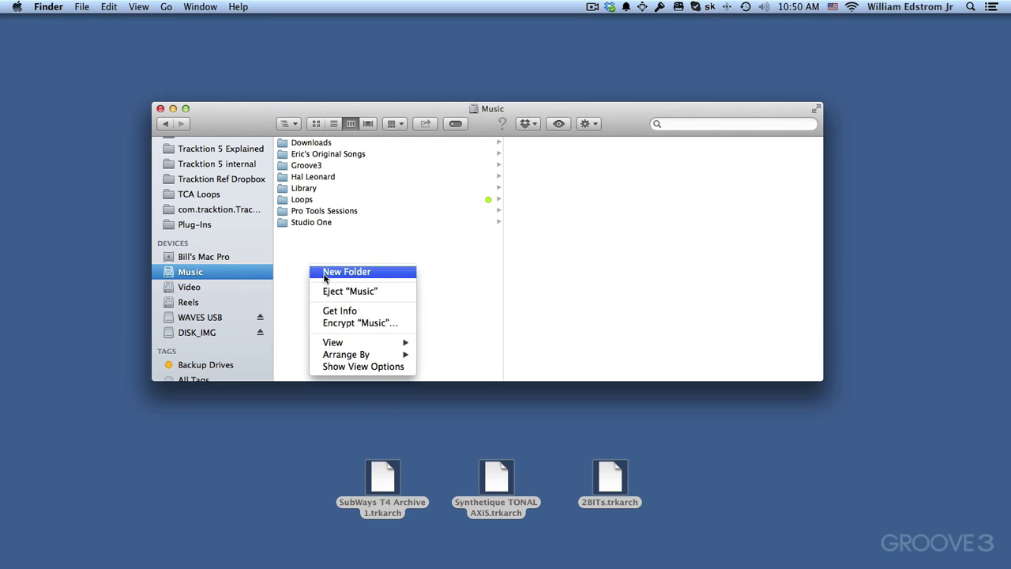
pyautogui.click(324, 272)
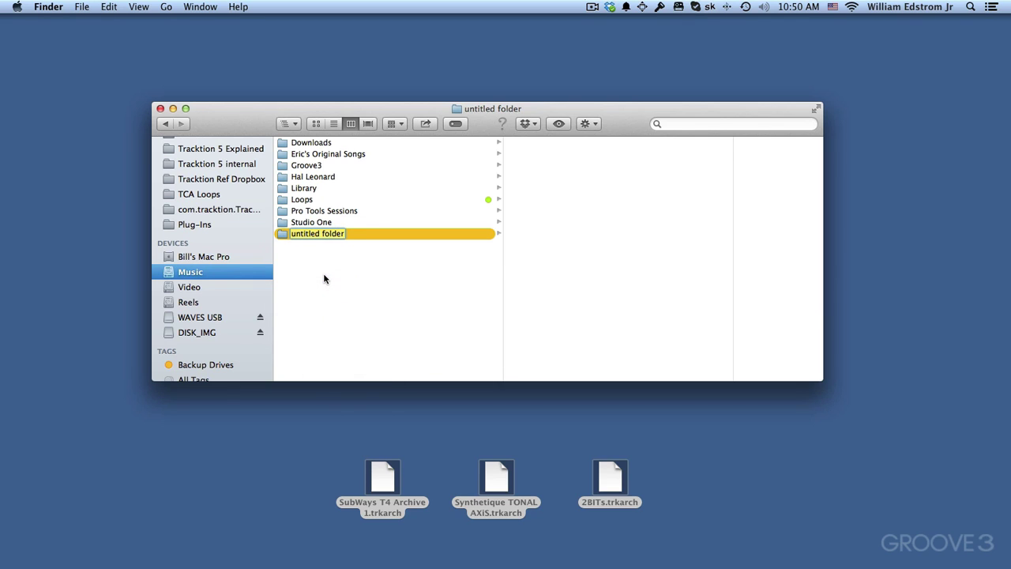
pyautogui.write('Tracktion')
pyautogui.press('Return')
# Create a new folder named Projects inside the Tracktion folder.
pyautogui.rightClick(533, 231)
pyautogui.click(545, 229)
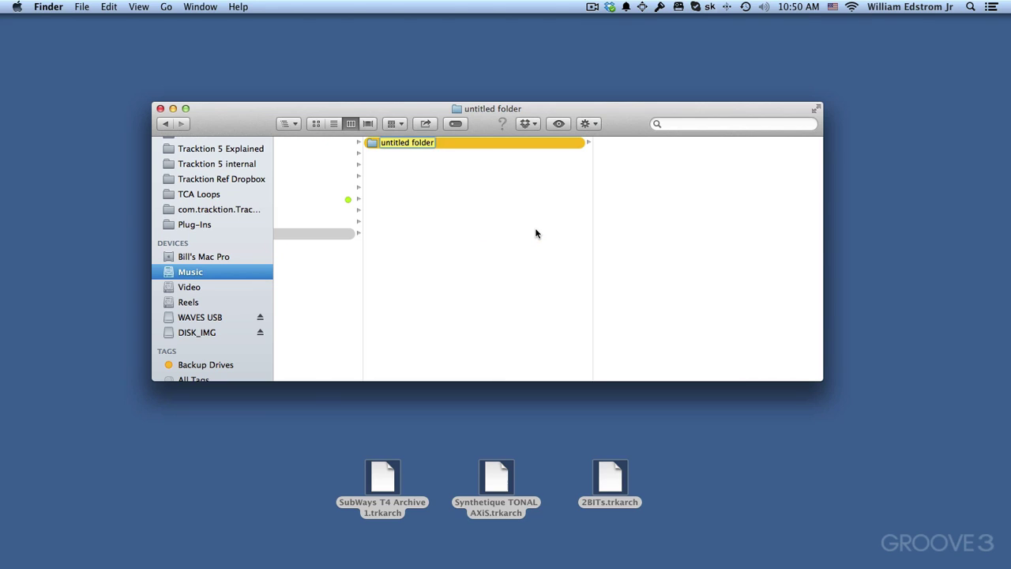
pyautogui.write('Projects')
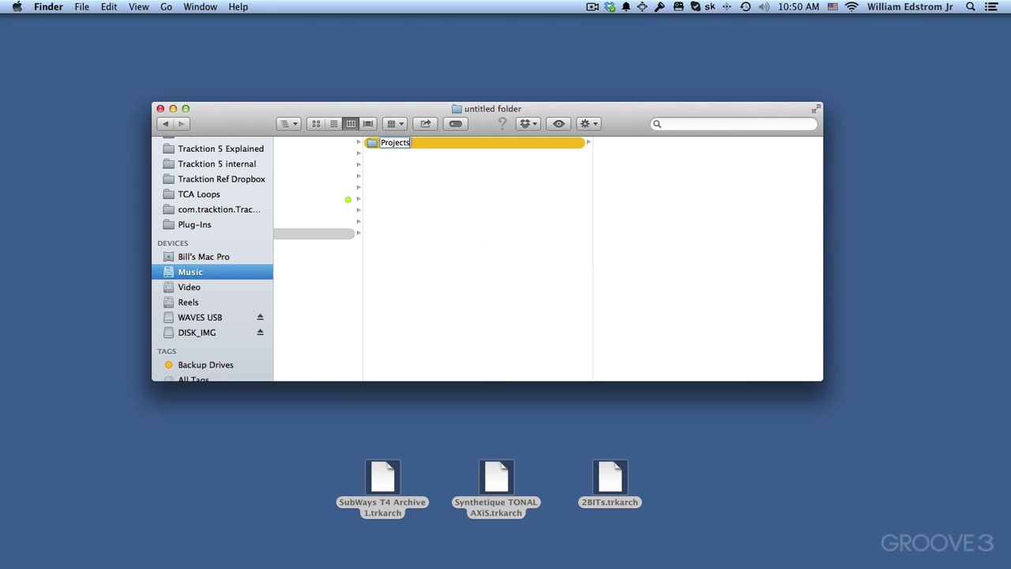
pyautogui.press('Return')
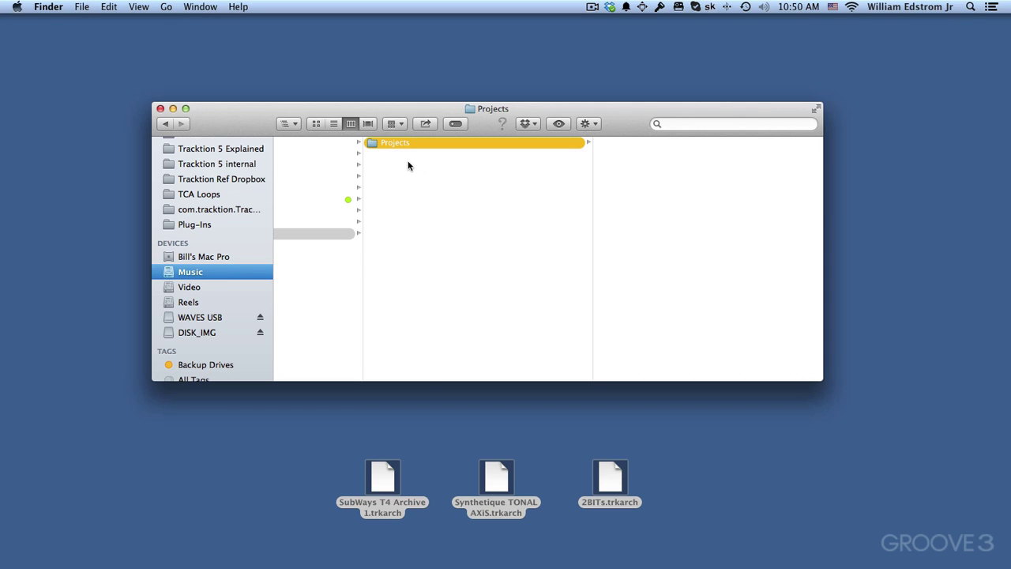
# Copy the three downloaded .trkarch archives from the desktop into the Projects folder.
pyautogui.moveTo(318, 434); pyautogui.dragTo(657, 528)
pyautogui.moveTo(608, 490); pyautogui.dragTo(655, 187)
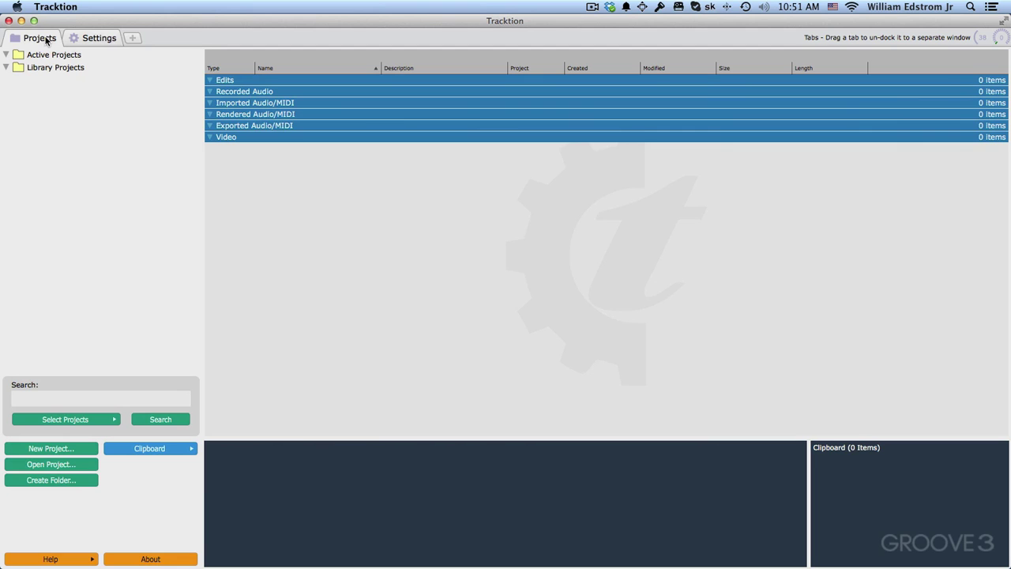
# Open the 2BITs.trkarch archive from Music/Tracktion/Projects in Tracktion.
pyautogui.click(50, 466)
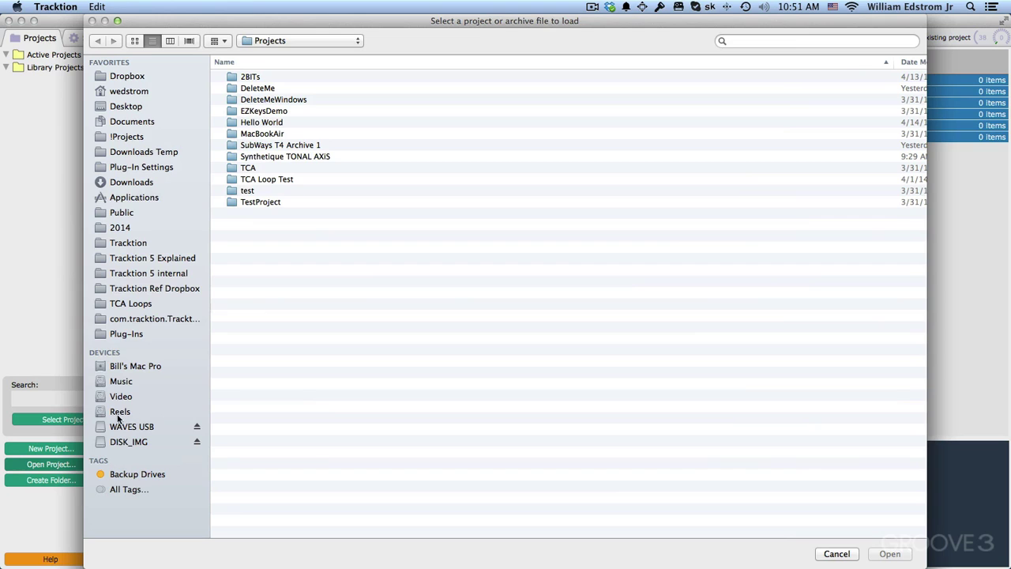
pyautogui.click(118, 381)
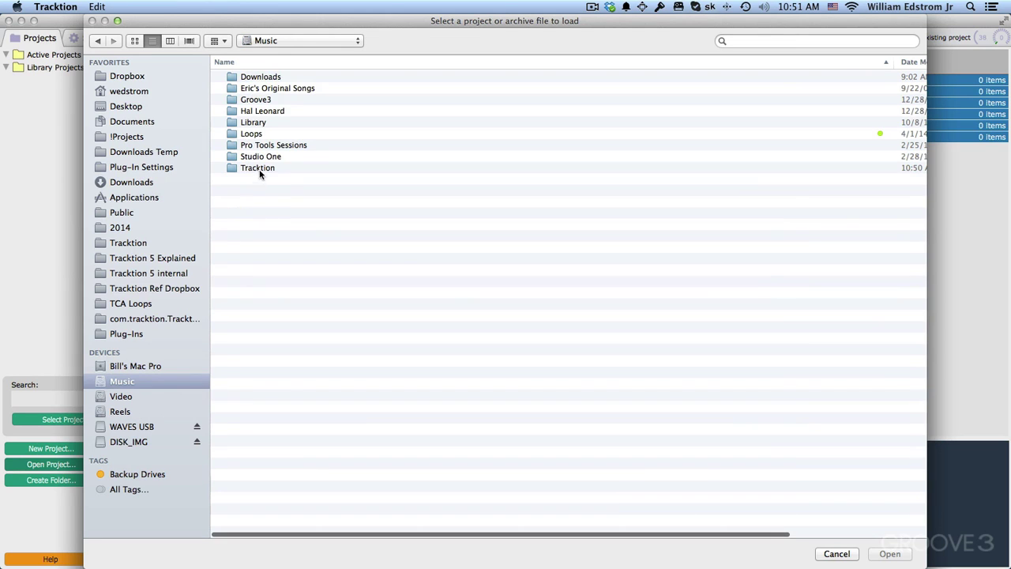
pyautogui.doubleClick(260, 168)
pyautogui.doubleClick(256, 76)
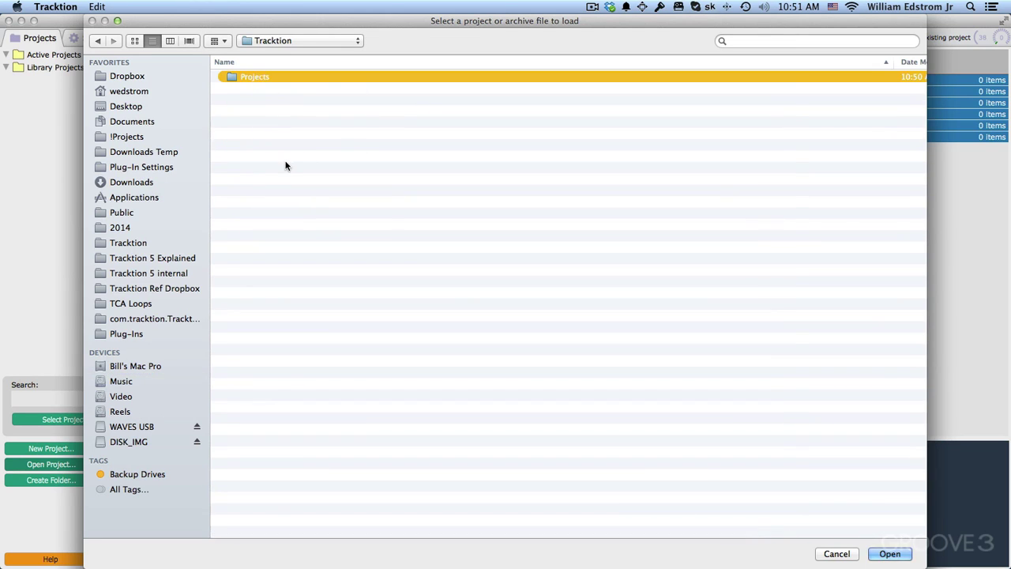
pyautogui.click(889, 554)
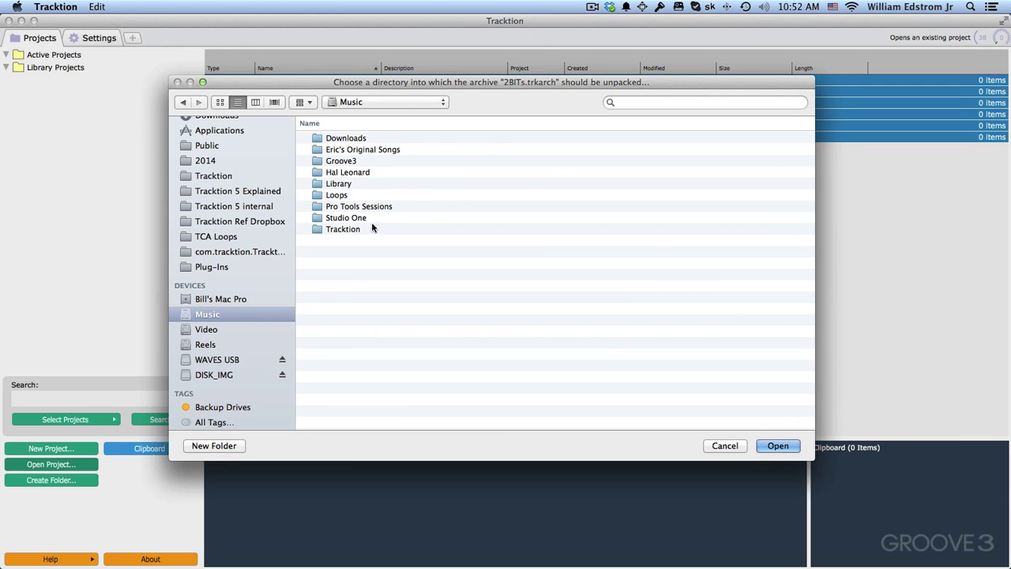
# Unpack the 2BITs archive into the Music/Tracktion/Projects folder.
pyautogui.click(351, 230)
pyautogui.doubleClick(352, 230)
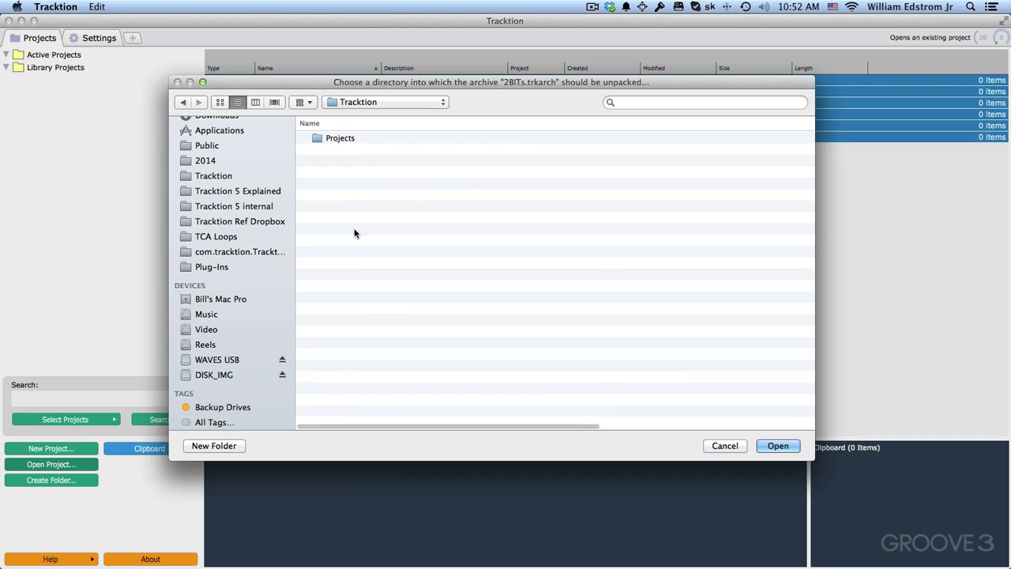
pyautogui.doubleClick(311, 138)
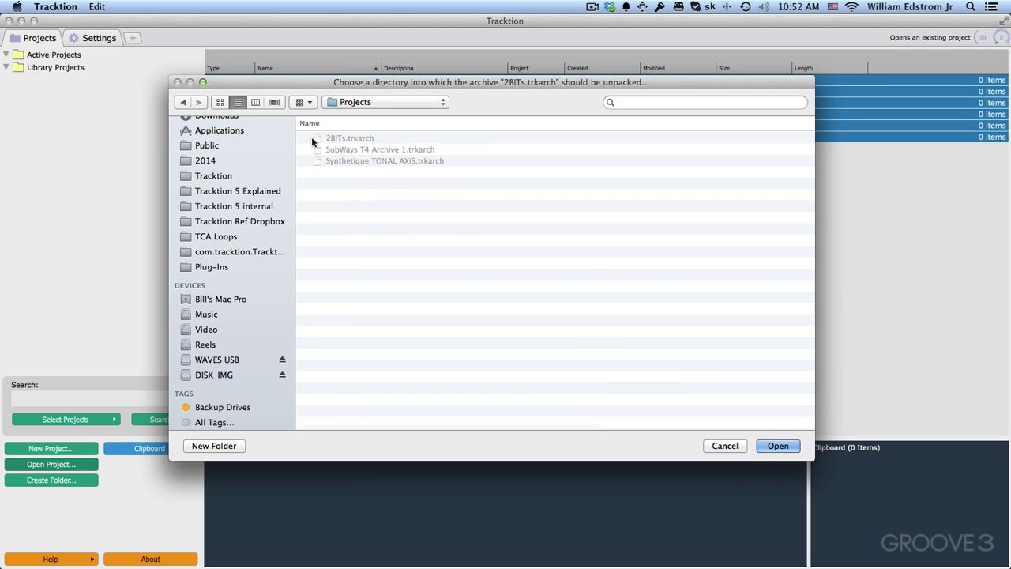
pyautogui.click(778, 447)
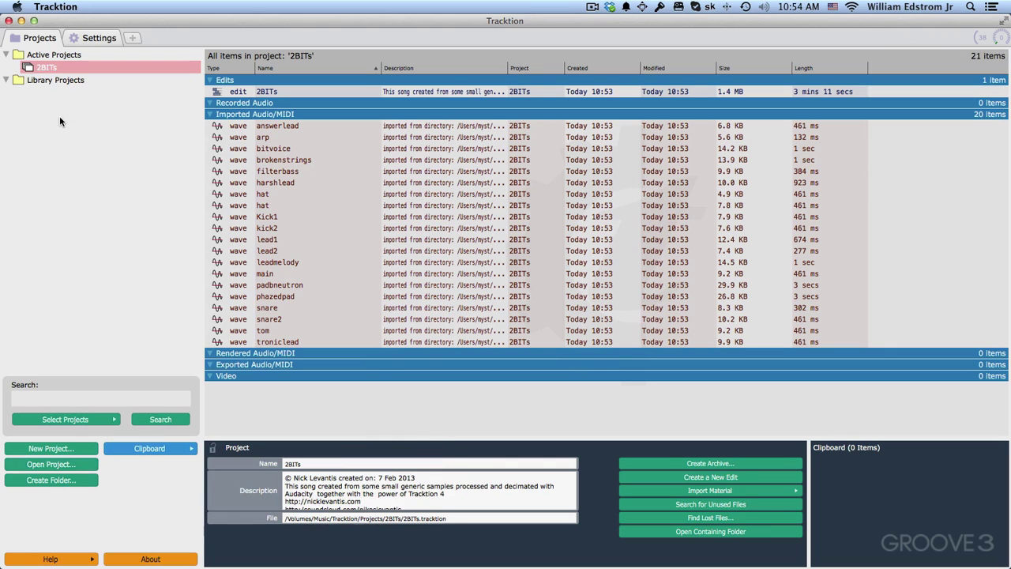
# Move 2BITs.trkarch from the Finder Projects folder to the Trash, keeping the unpacked 2BITs folder.
pyautogui.click(21, 21)
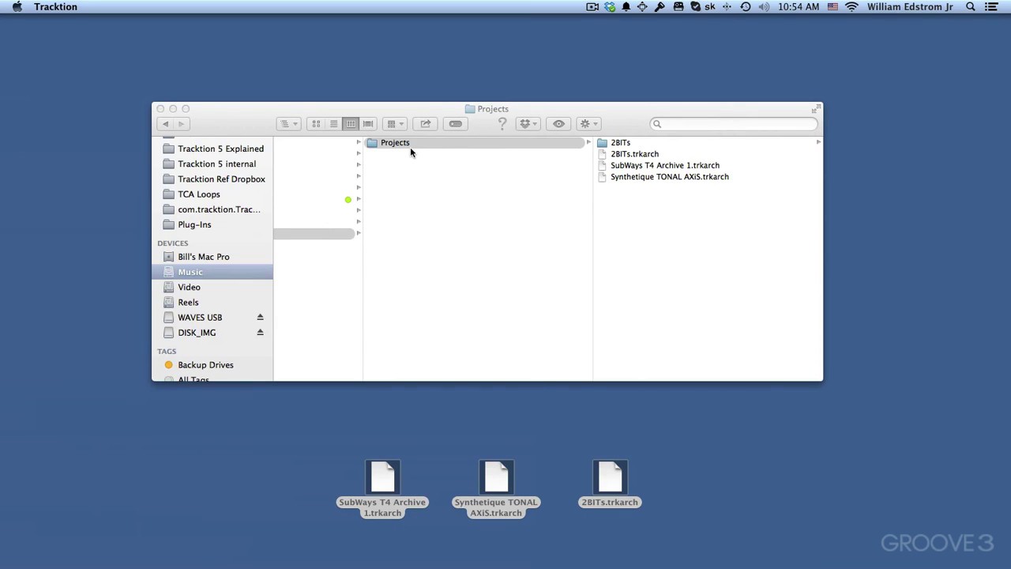
pyautogui.click(605, 145)
pyautogui.click(605, 145)
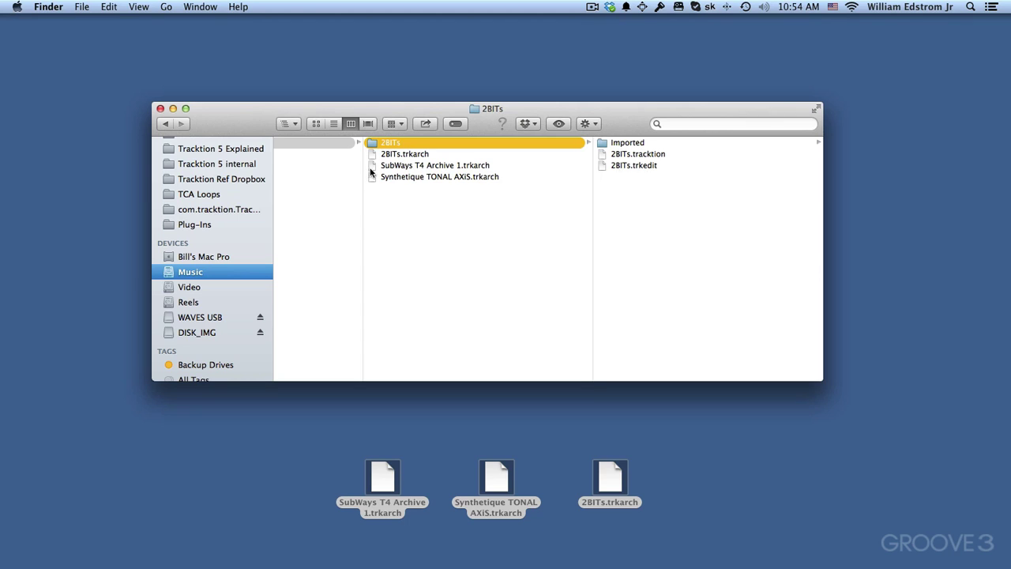
pyautogui.click(394, 157)
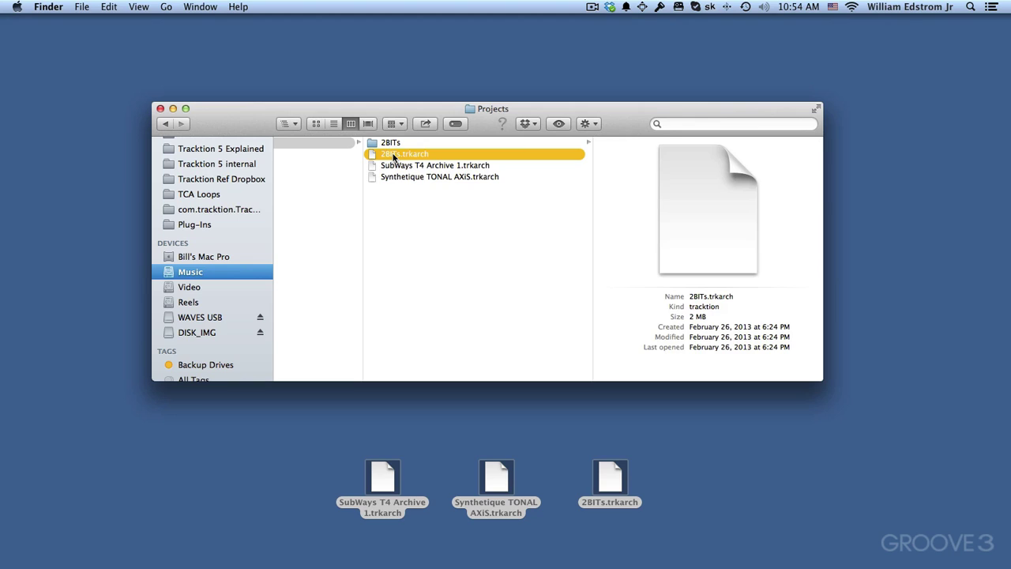
pyautogui.press('super+BackSpace')
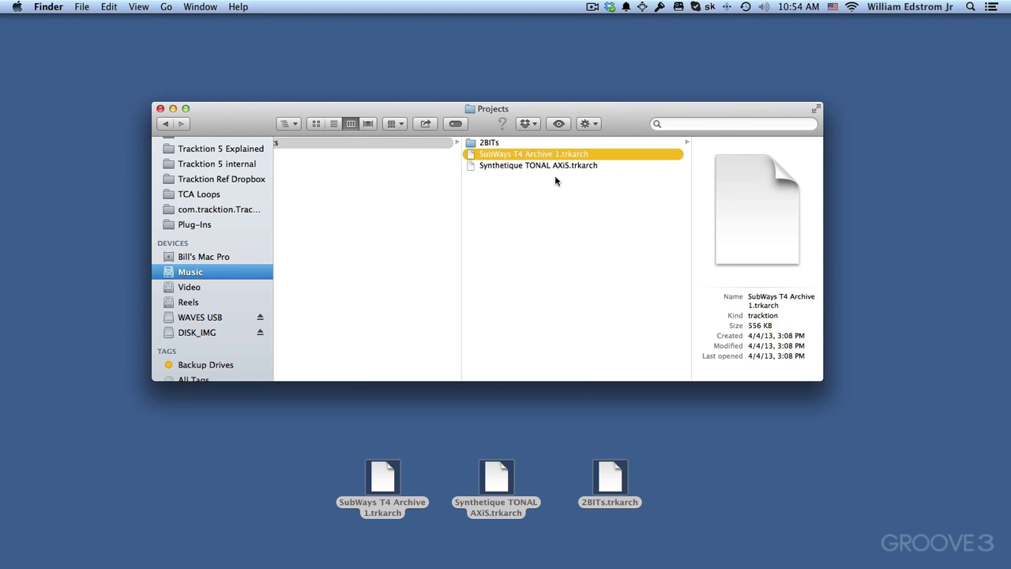
# Unpack the SubWays T4 archive into Music/Tracktion/Projects.
pyautogui.click(512, 165)
pyautogui.click(509, 156)
pyautogui.doubleClick(499, 155)
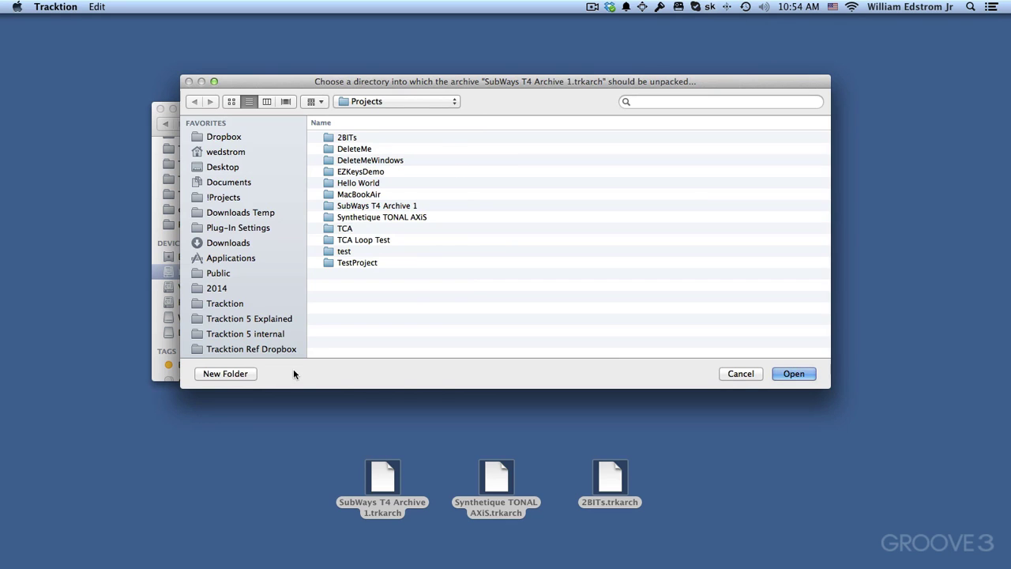
pyautogui.scroll(-5, 240, 282)
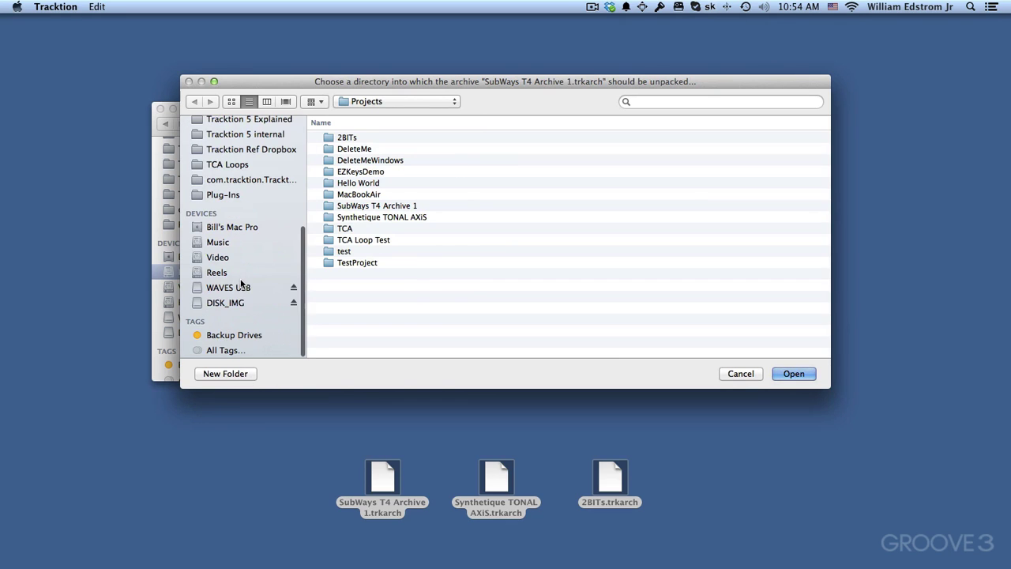
pyautogui.click(219, 245)
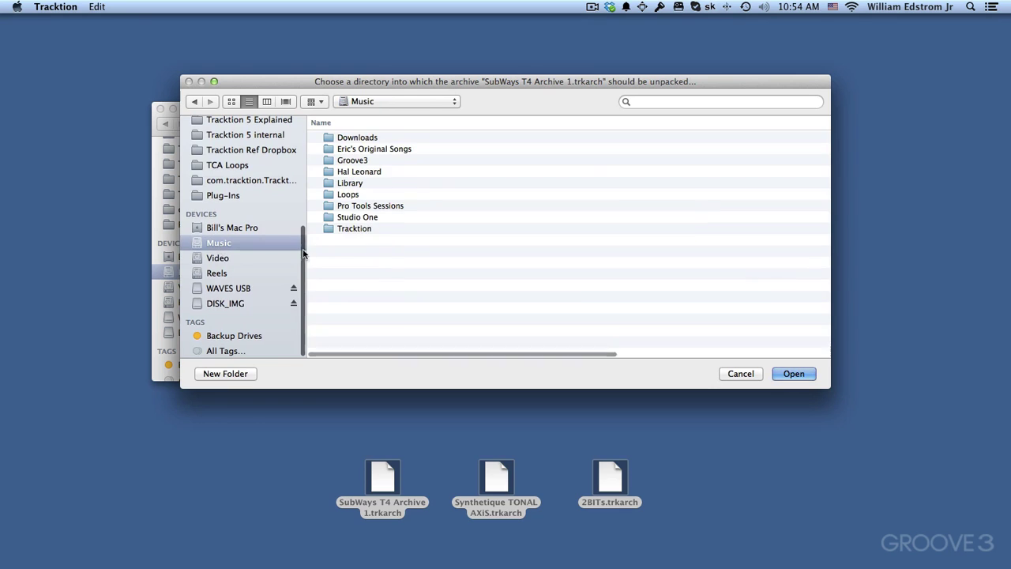
pyautogui.doubleClick(358, 228)
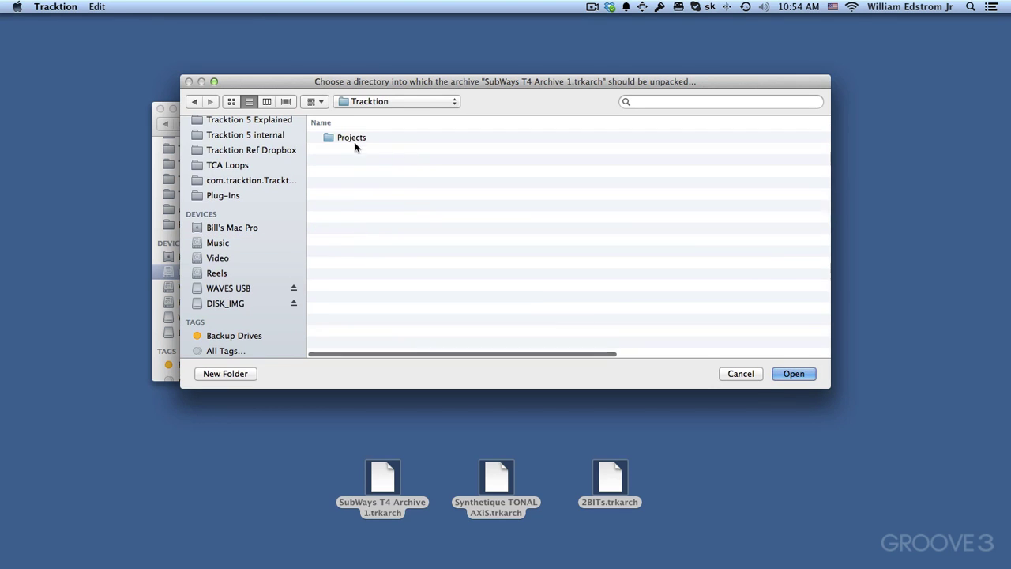
pyautogui.doubleClick(356, 147)
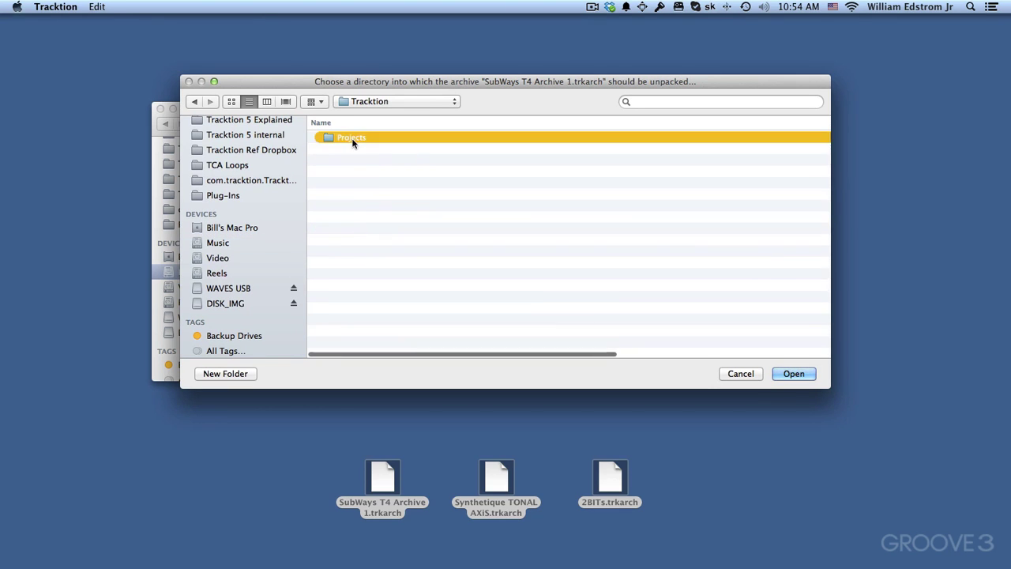
pyautogui.click(793, 373)
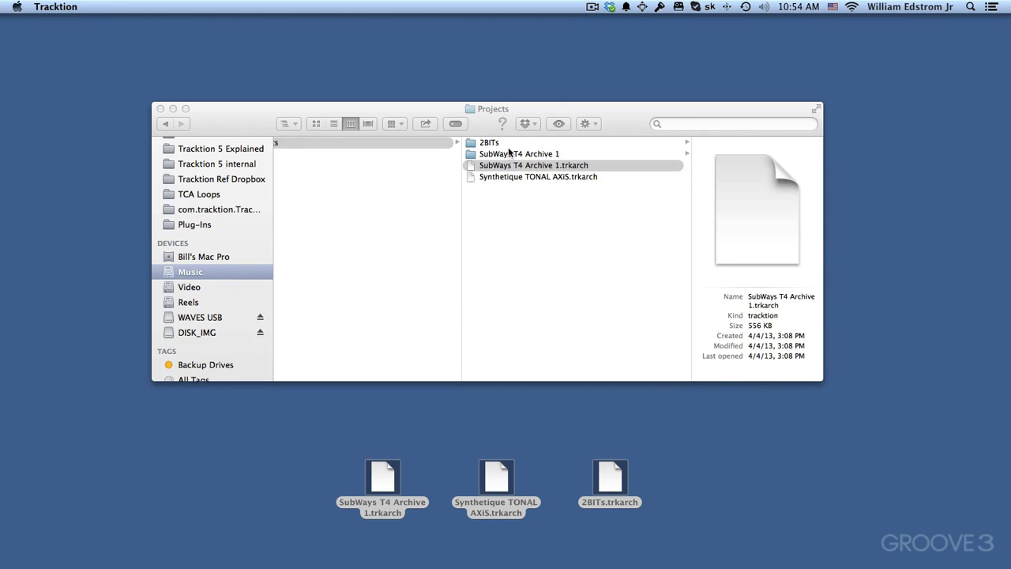
# Unpack the Synthetique TONAL AXiS archive into Music/Tracktion/Projects, then select its archive file in Finder.
pyautogui.click(521, 167)
pyautogui.doubleClick(519, 165)
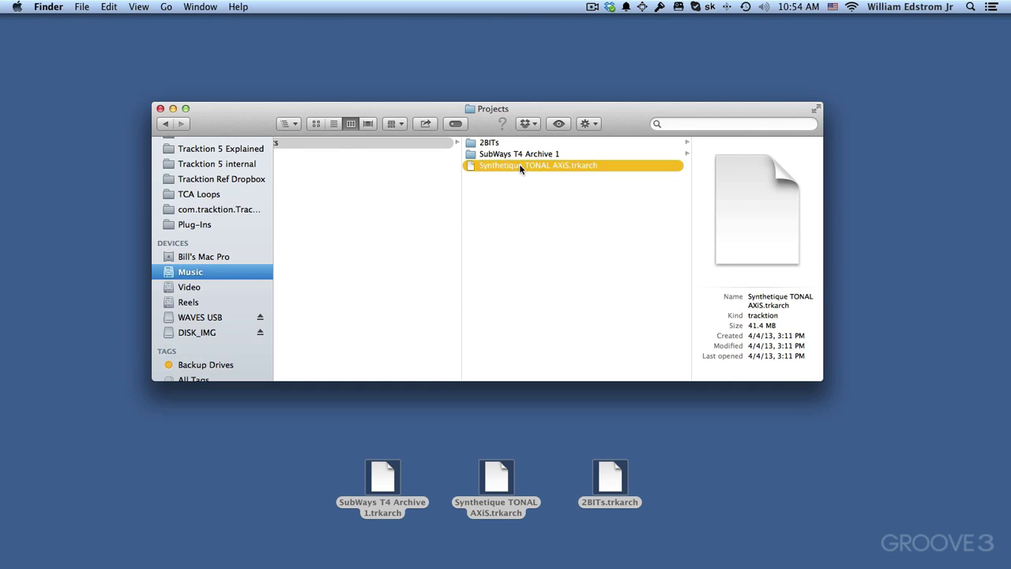
pyautogui.scroll(-5, 233, 349)
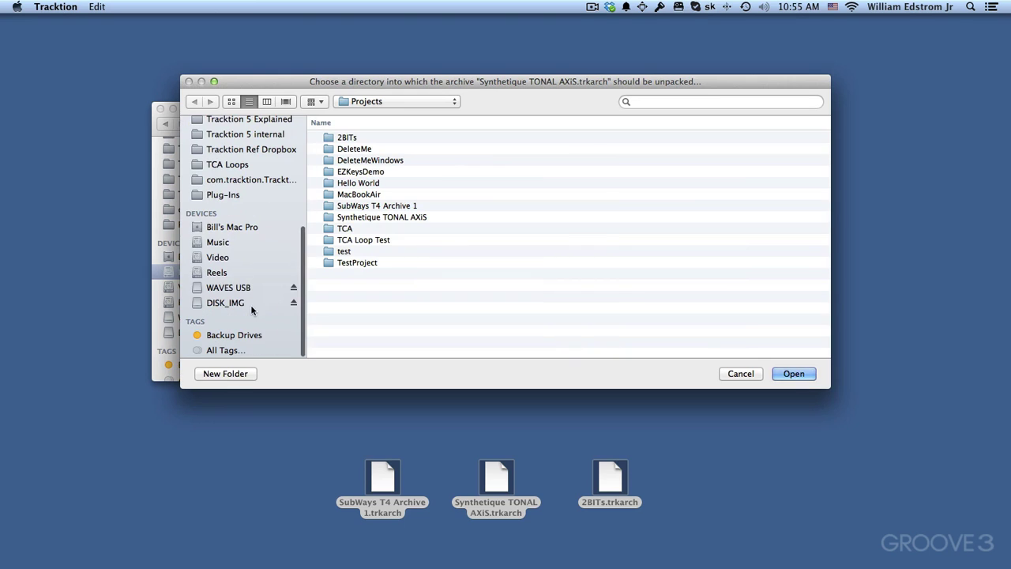
pyautogui.click(218, 243)
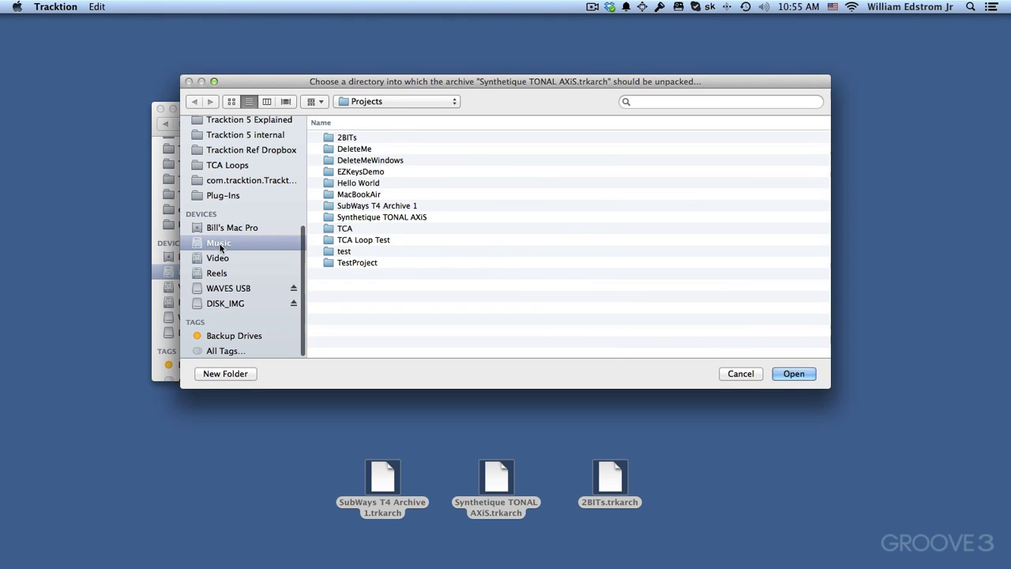
pyautogui.click(352, 229)
pyautogui.doubleClick(353, 228)
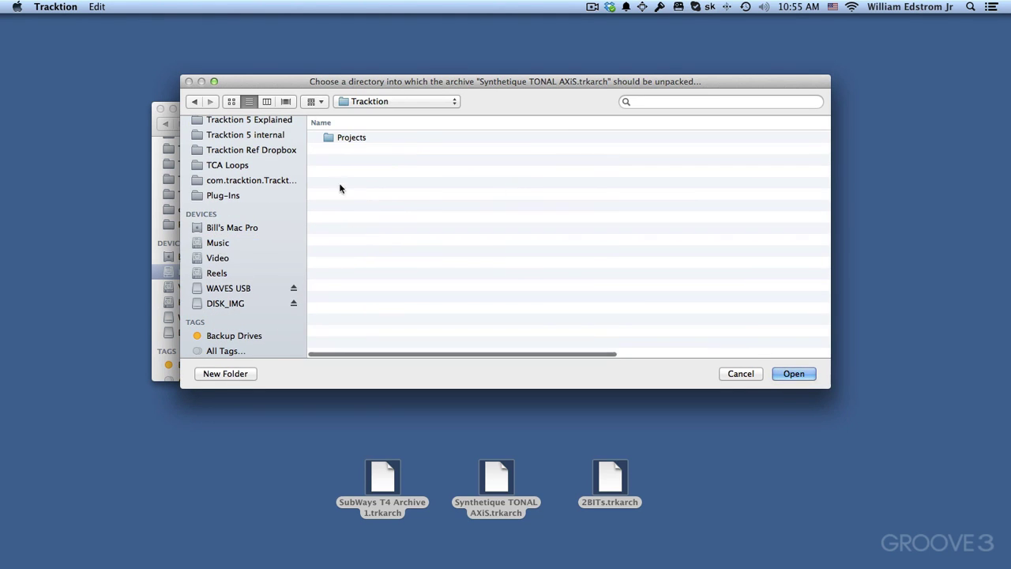
pyautogui.doubleClick(348, 137)
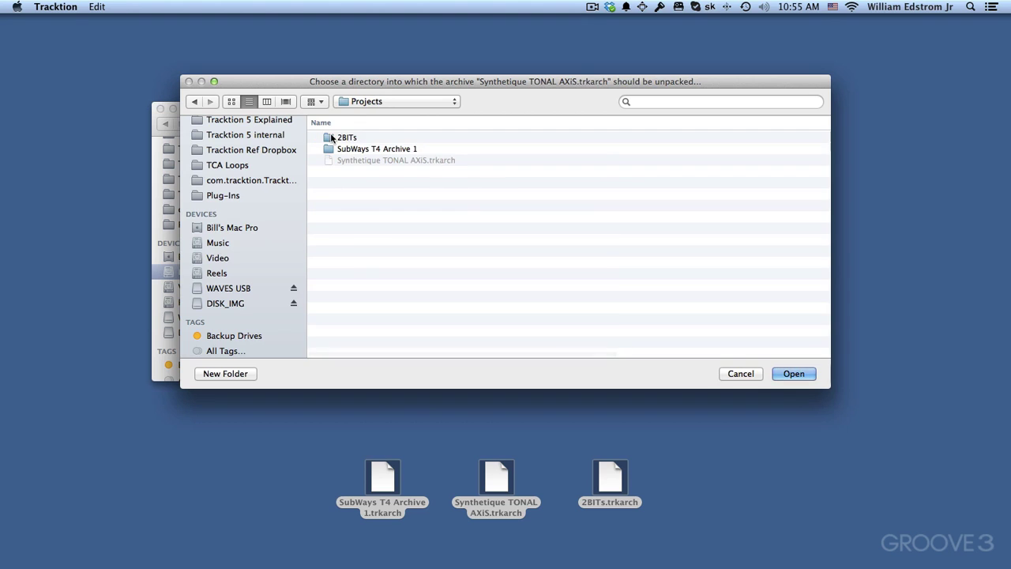
pyautogui.click(786, 369)
pyautogui.click(543, 180)
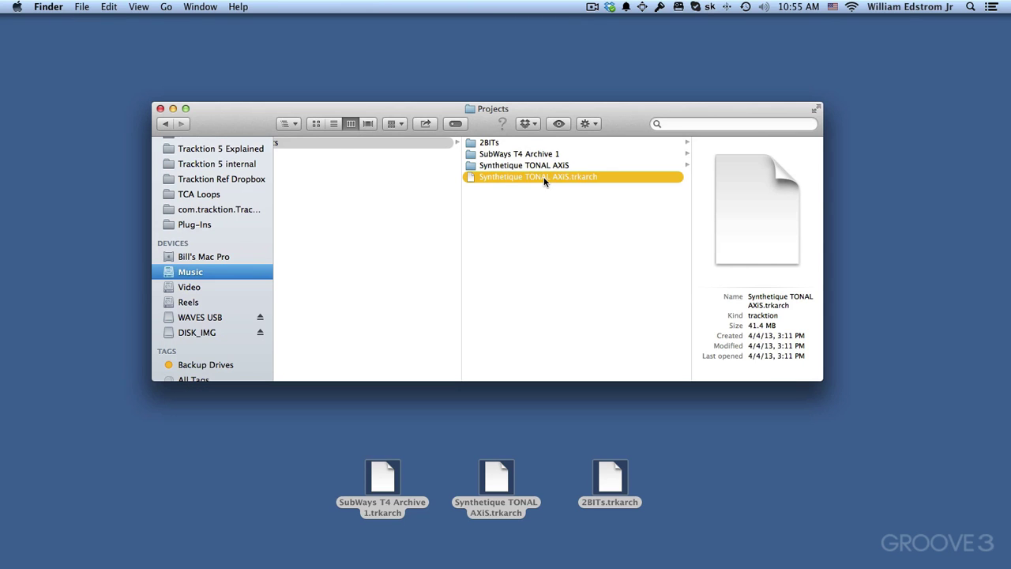
# Trash the Synthetique archive and view the SubWays T4 and Synthetique project contents in Tracktion.
pyautogui.press('super+BackSpace')
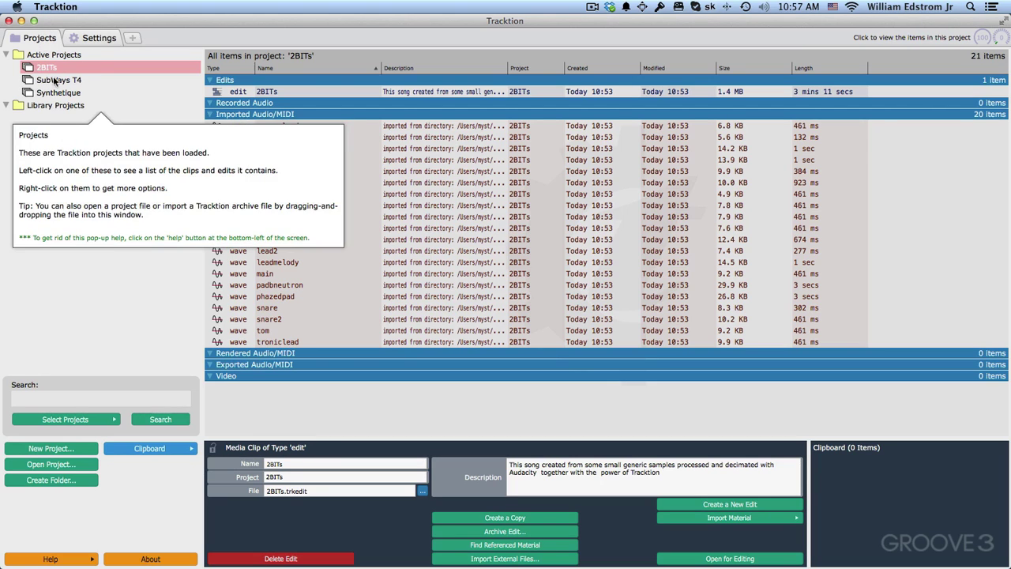
pyautogui.moveTo(54, 103)
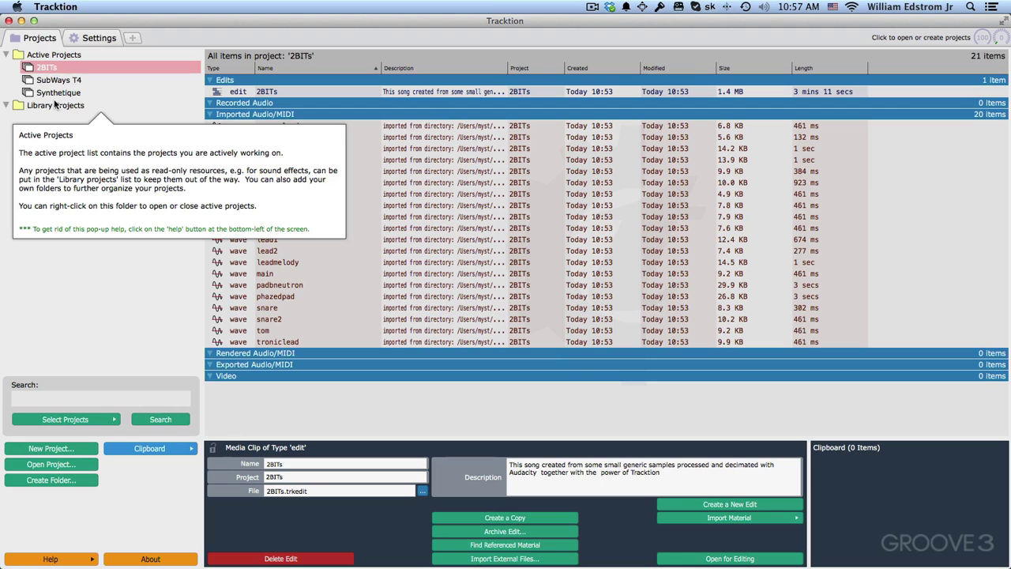
pyautogui.click(56, 81)
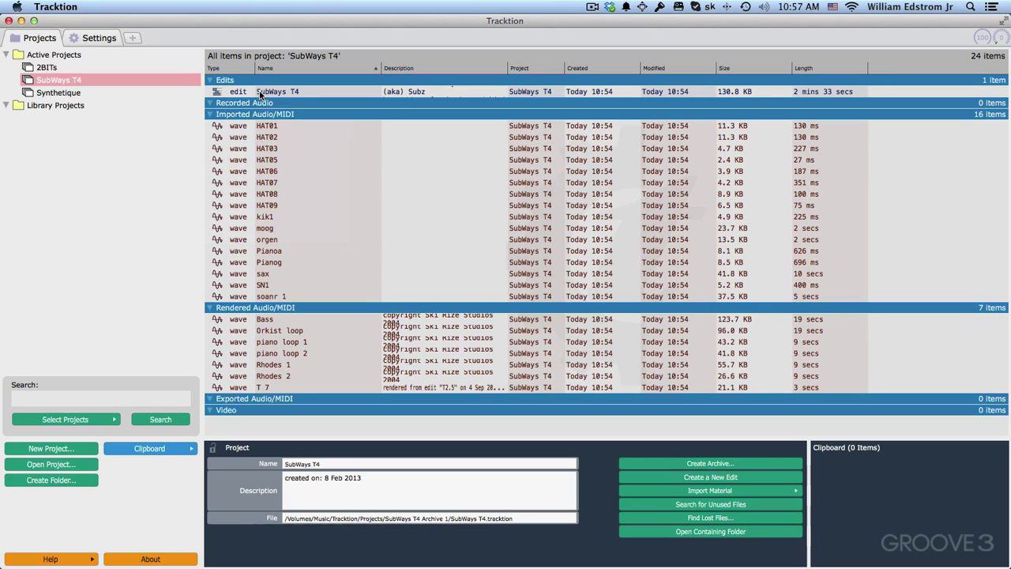
pyautogui.click(56, 93)
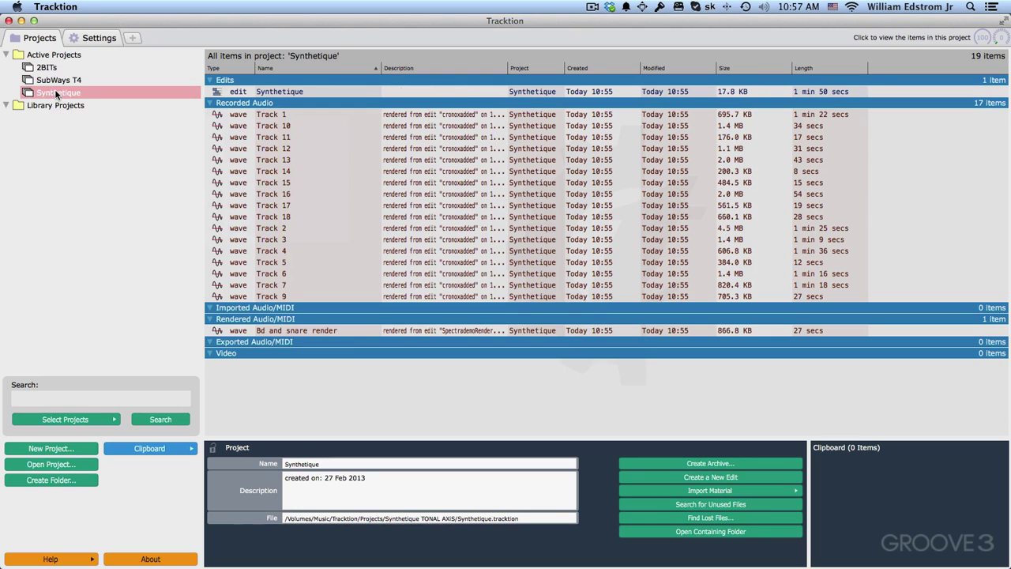
# Open the Synthetique edit and play it briefly from the start.
pyautogui.doubleClick(272, 93)
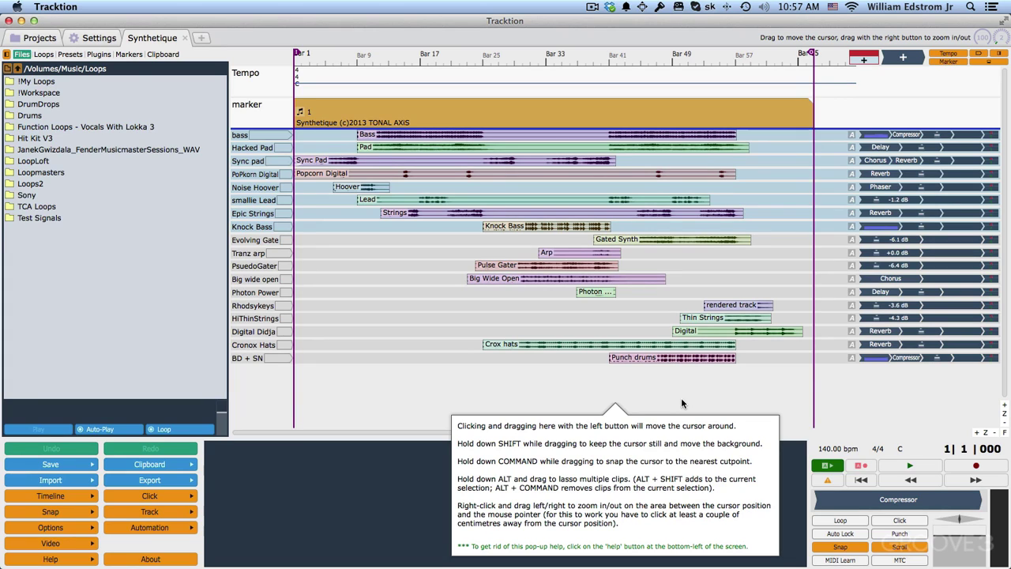
pyautogui.press('space')
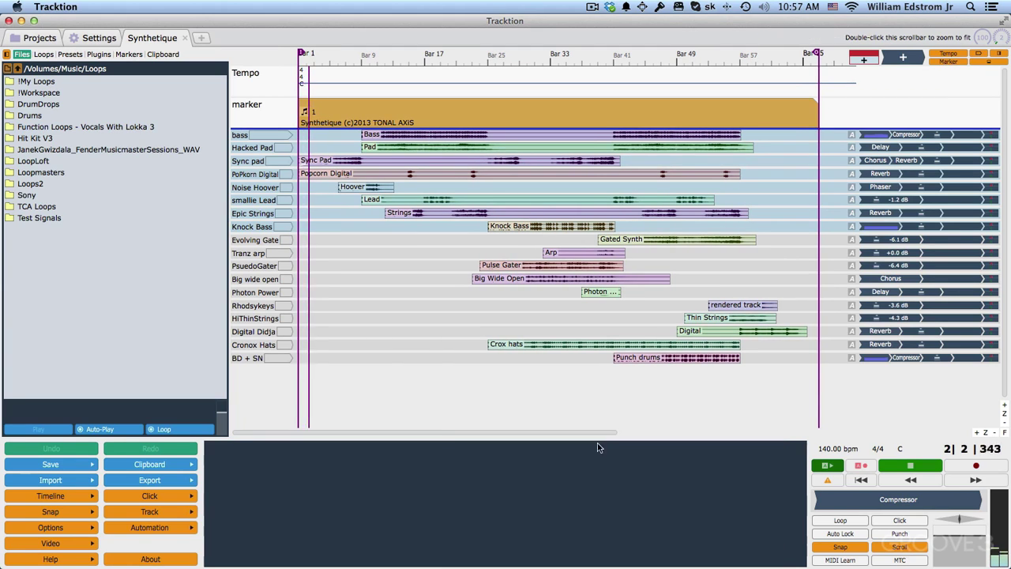
pyautogui.moveTo(413, 272)
pyautogui.press('space')
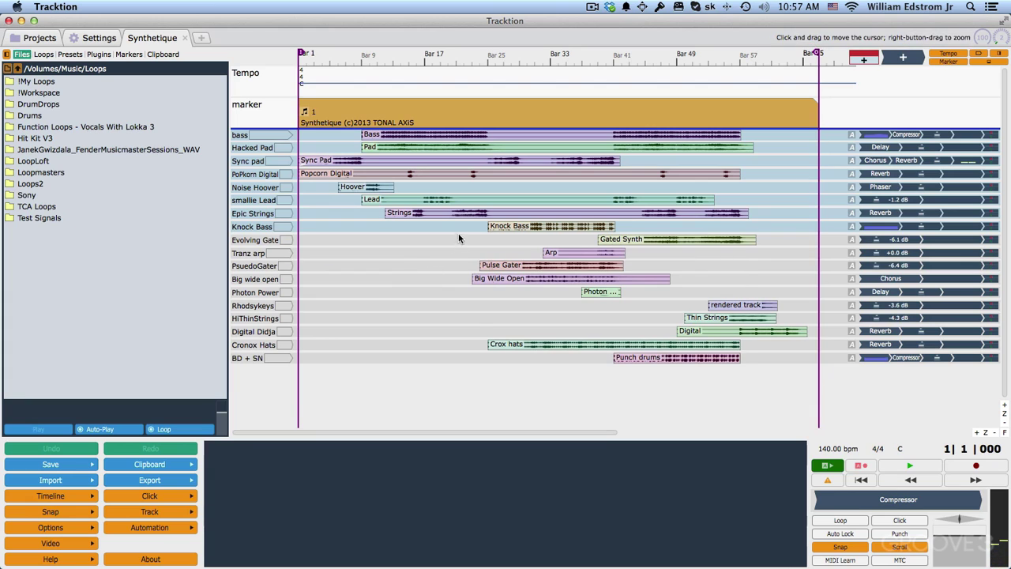
# Play the song from bar 20, then stop.
pyautogui.click(448, 226)
pyautogui.press('space')
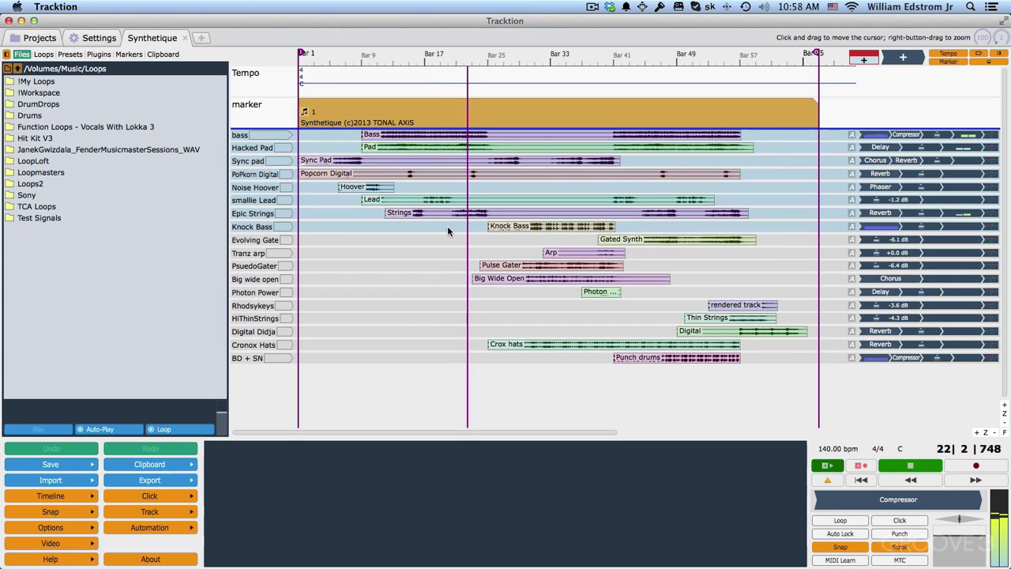
pyautogui.press('space')
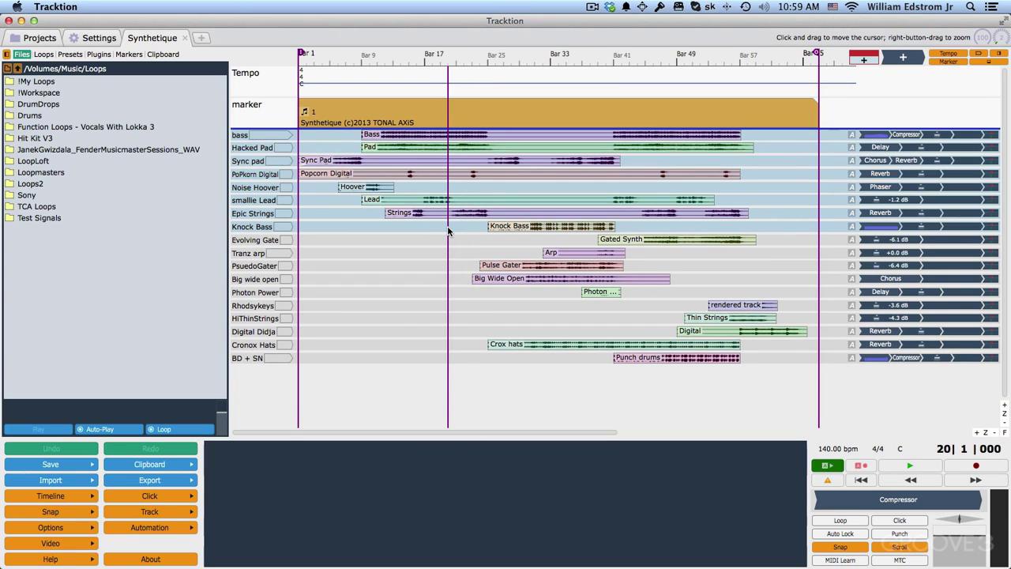